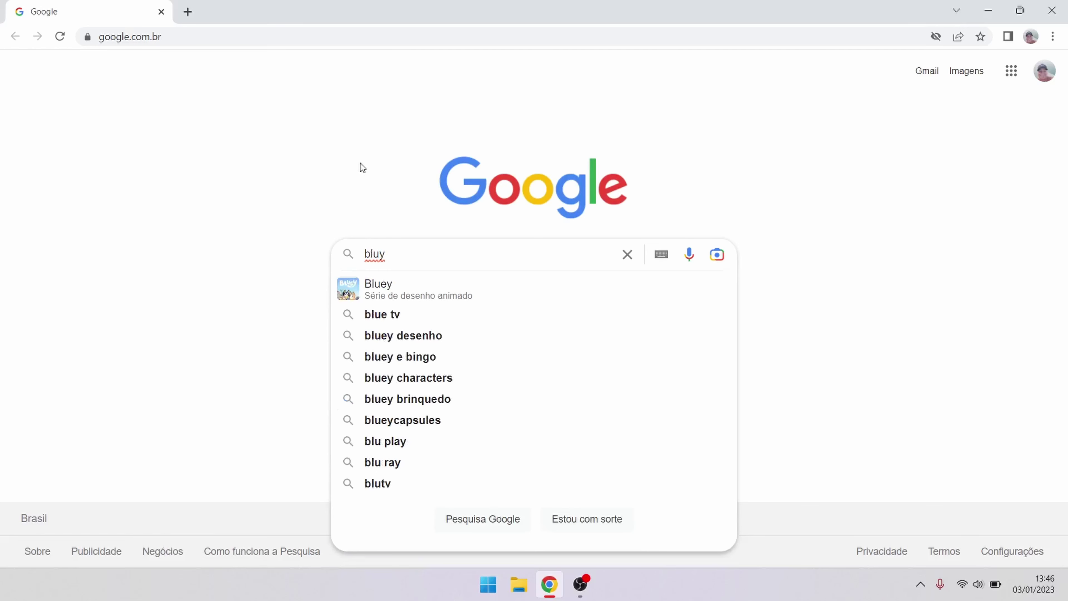
Step: Search Google for bluestacks and open the official BlueStacks website
{"action": "key", "text": "BackSpace"}
{"action": "key", "text": "Down"}
{"action": "key", "text": "Return"}
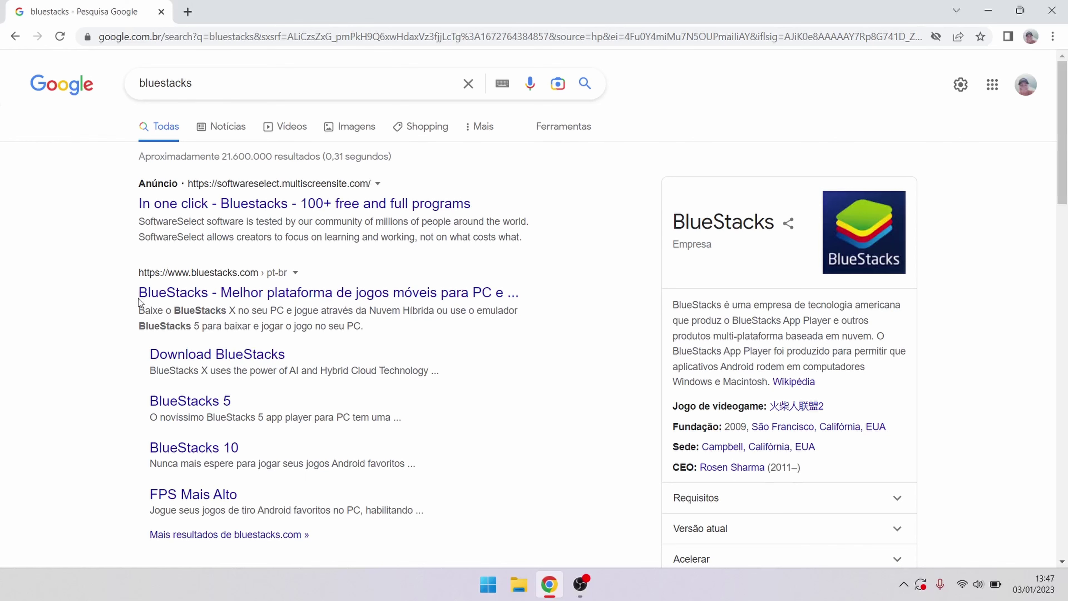
{"action": "left_click", "coordinate": [158, 295]}
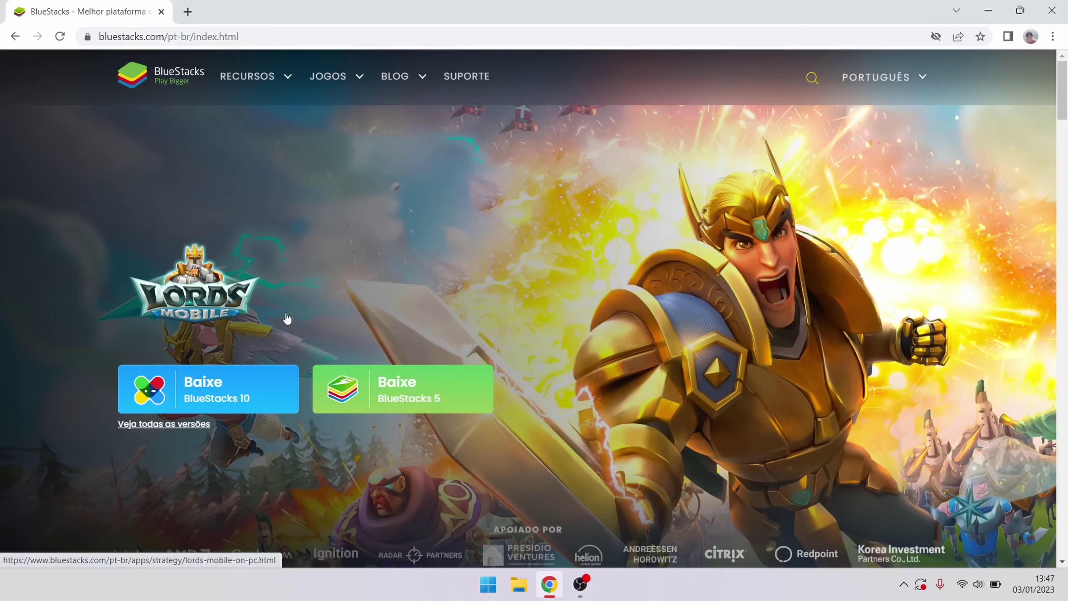
Step: Download the BlueStacks 5 installer, run it and start the installation with the default options
{"action": "left_click", "coordinate": [397, 380]}
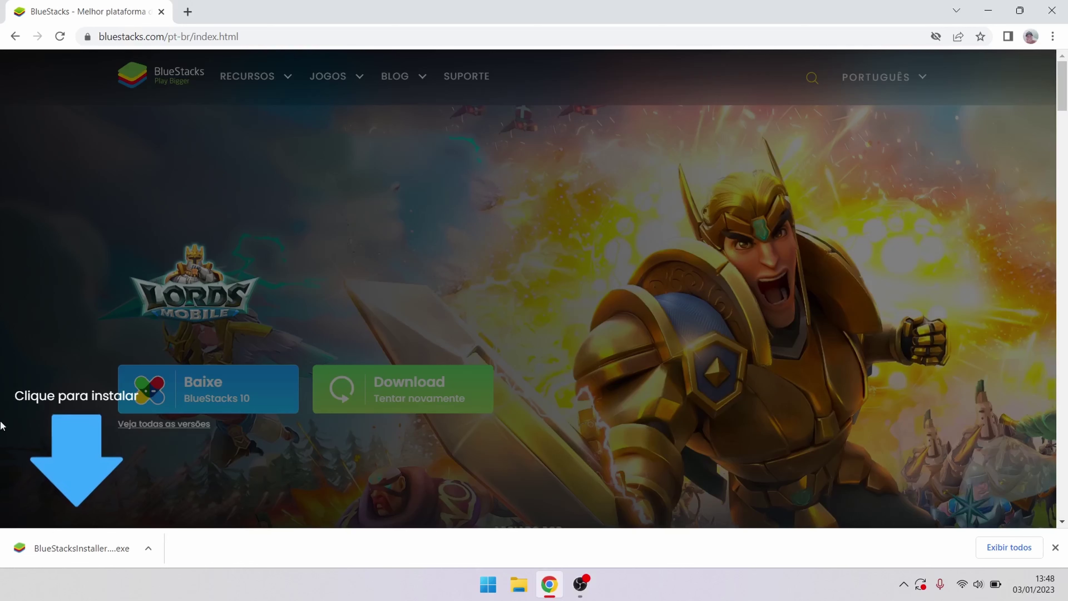
{"action": "left_click", "coordinate": [60, 536]}
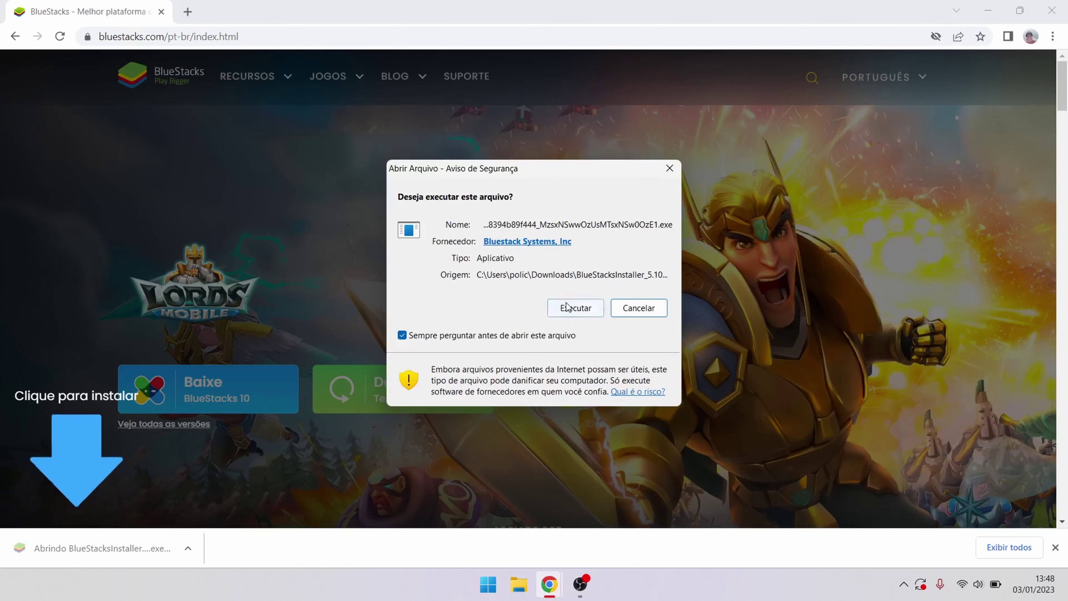
{"action": "left_click", "coordinate": [575, 308]}
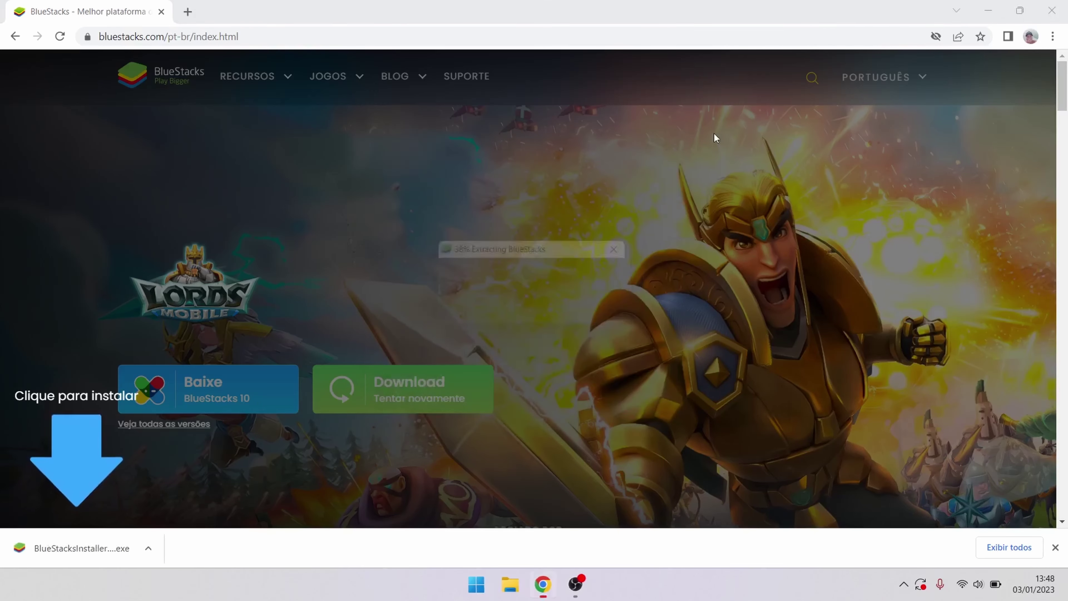
{"action": "left_click", "coordinate": [1053, 6]}
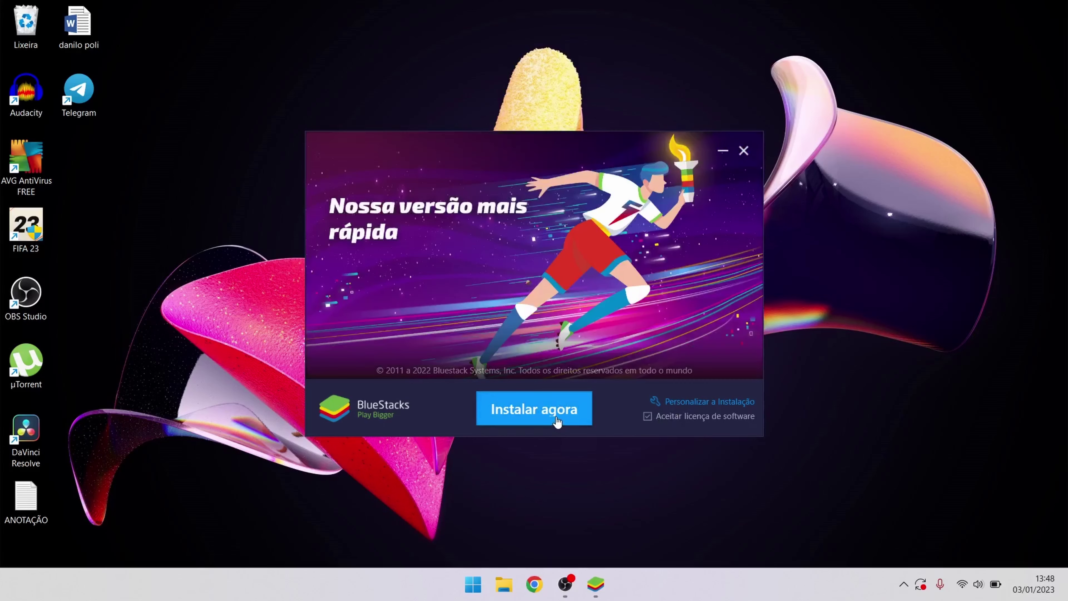
{"action": "left_click", "coordinate": [557, 421]}
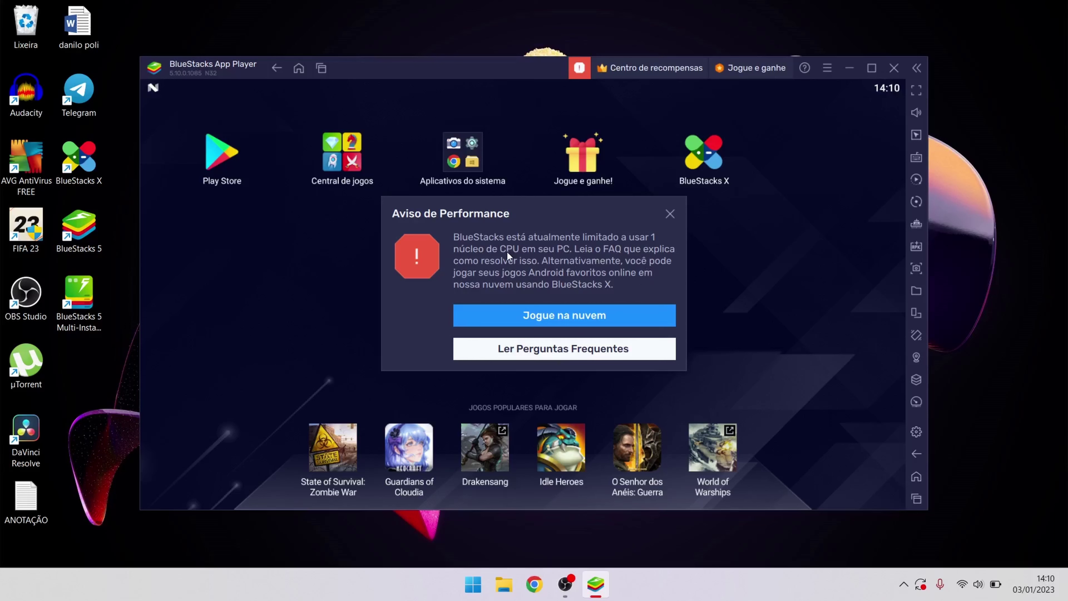
Step: Dismiss the performance warning and review the BlueStacks performance settings for CPU, memory and frame rate without changing them
{"action": "left_click", "coordinate": [670, 215]}
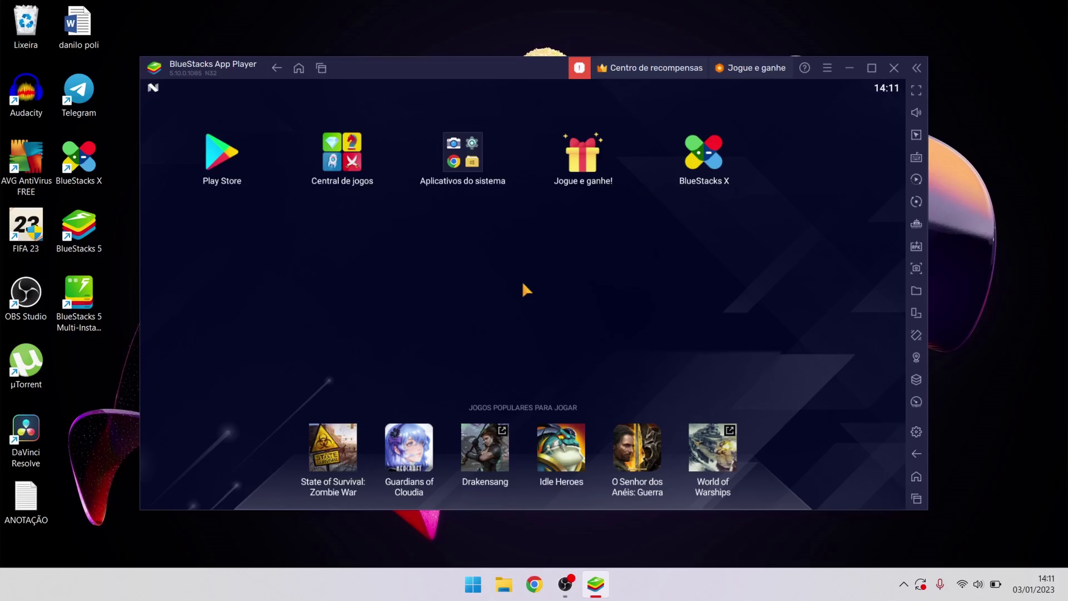
{"action": "left_click", "coordinate": [916, 432]}
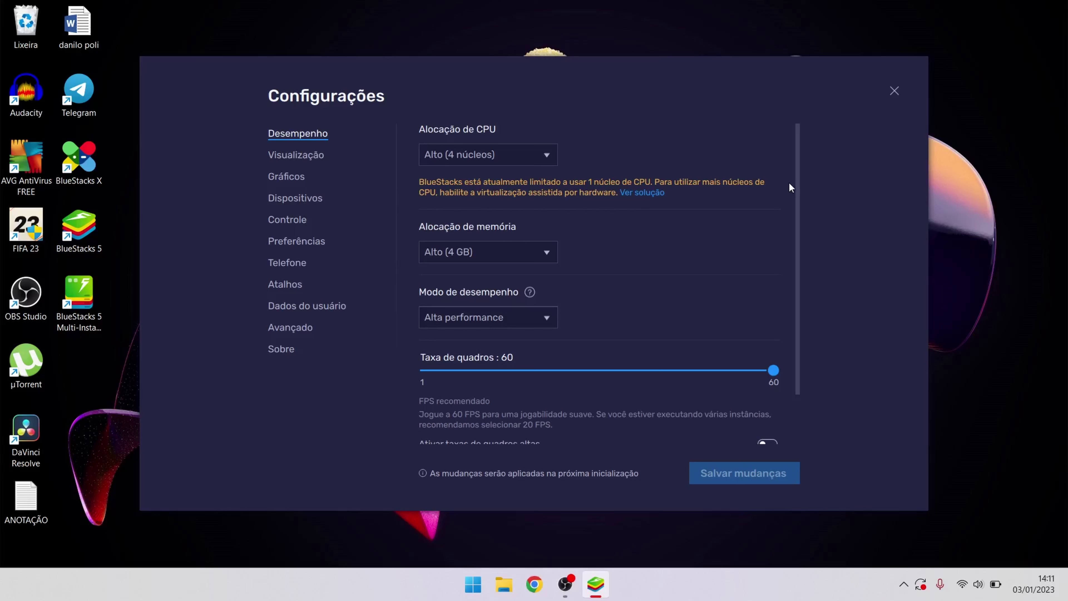
{"action": "left_click_drag", "start_coordinate": [799, 183], "coordinate": [790, 139]}
{"action": "left_click", "coordinate": [895, 91]}
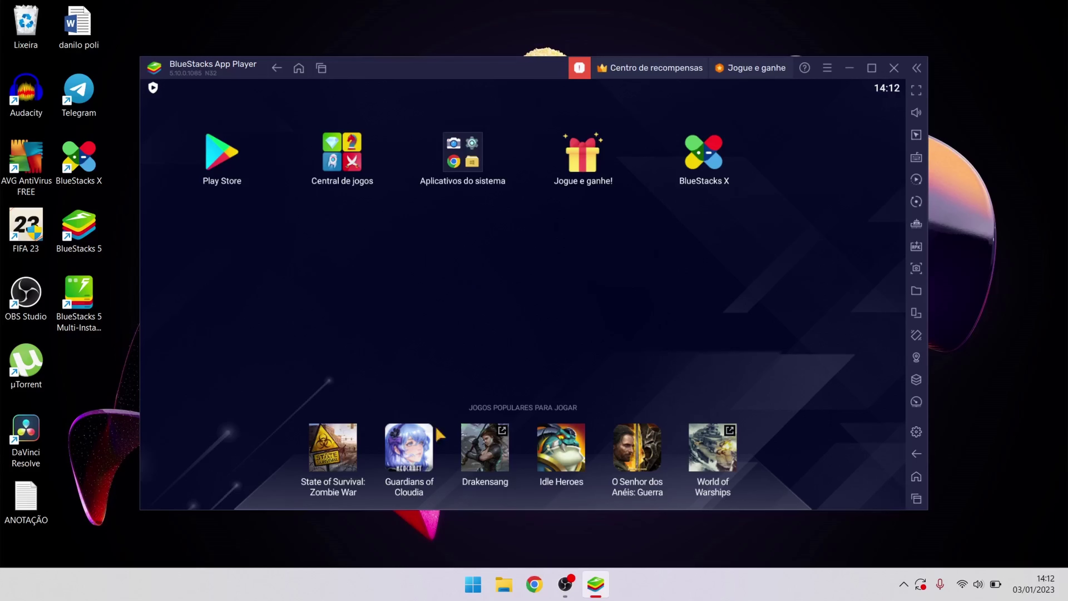
Step: Find Gerenciador de Tarefas through the Windows search and open it
{"action": "left_click", "coordinate": [471, 584]}
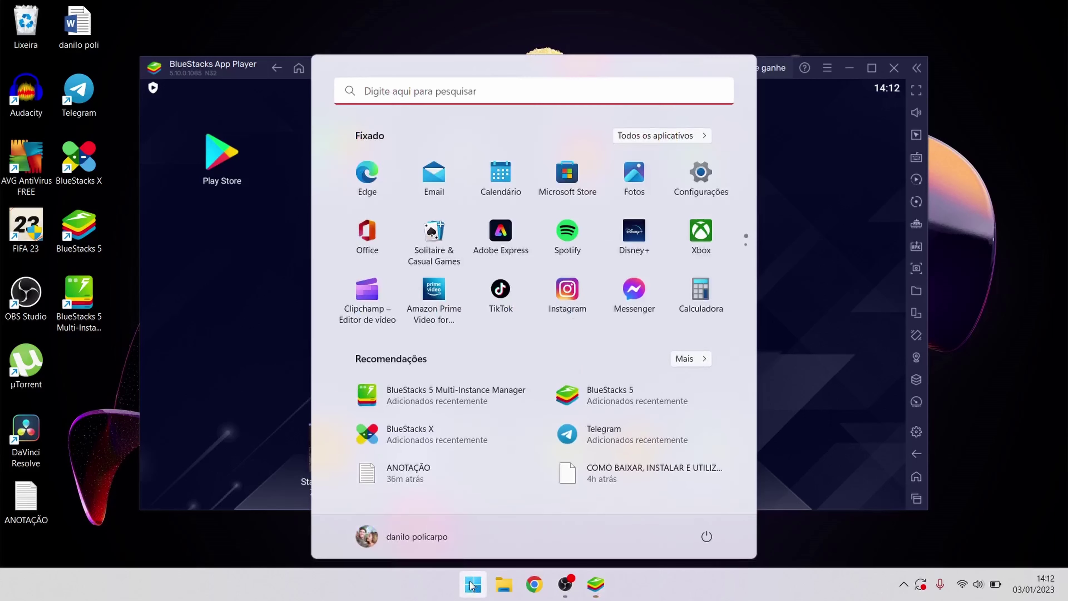
{"action": "left_click", "coordinate": [410, 91]}
{"action": "type", "text": "gere"}
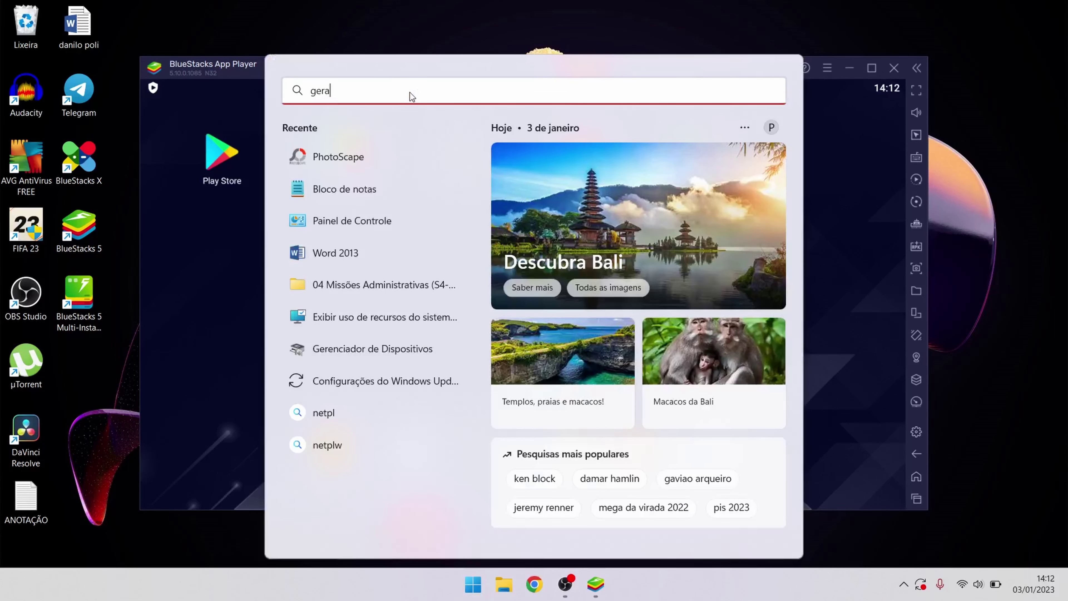
{"action": "left_click", "coordinate": [360, 303]}
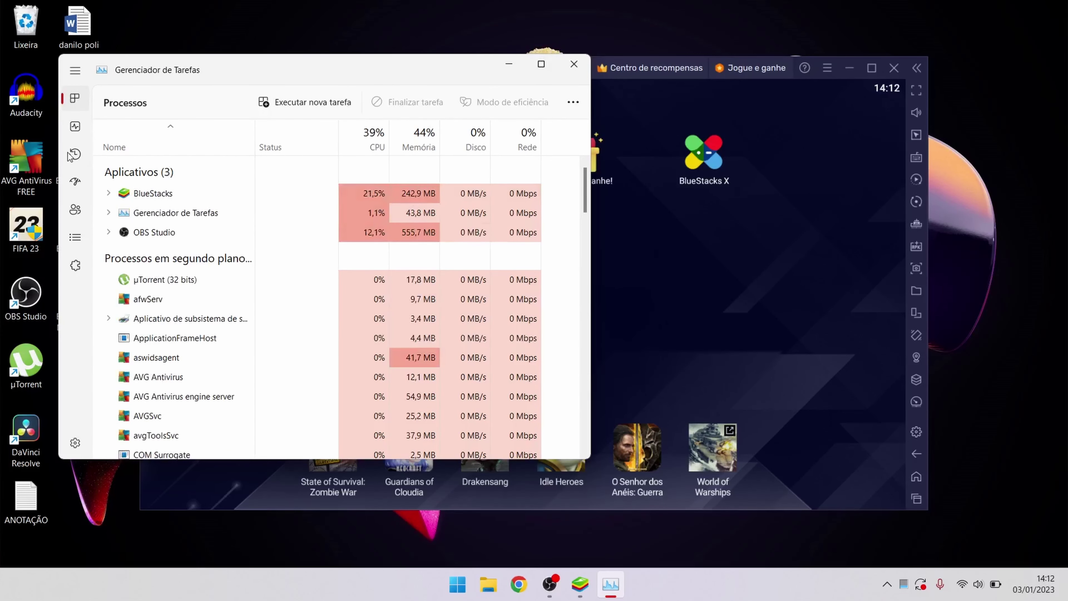
Step: Check the Virtualização status in the enlarged CPU performance details, and close Gerenciador de Tarefas
{"action": "left_click", "coordinate": [75, 154]}
{"action": "left_click", "coordinate": [75, 126]}
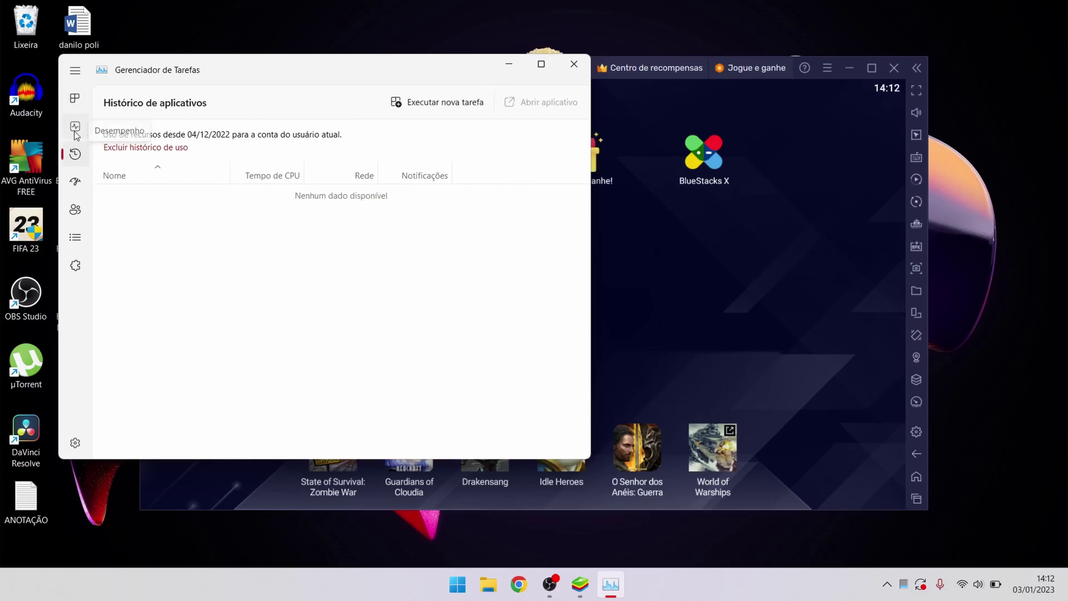
{"action": "left_click", "coordinate": [541, 65]}
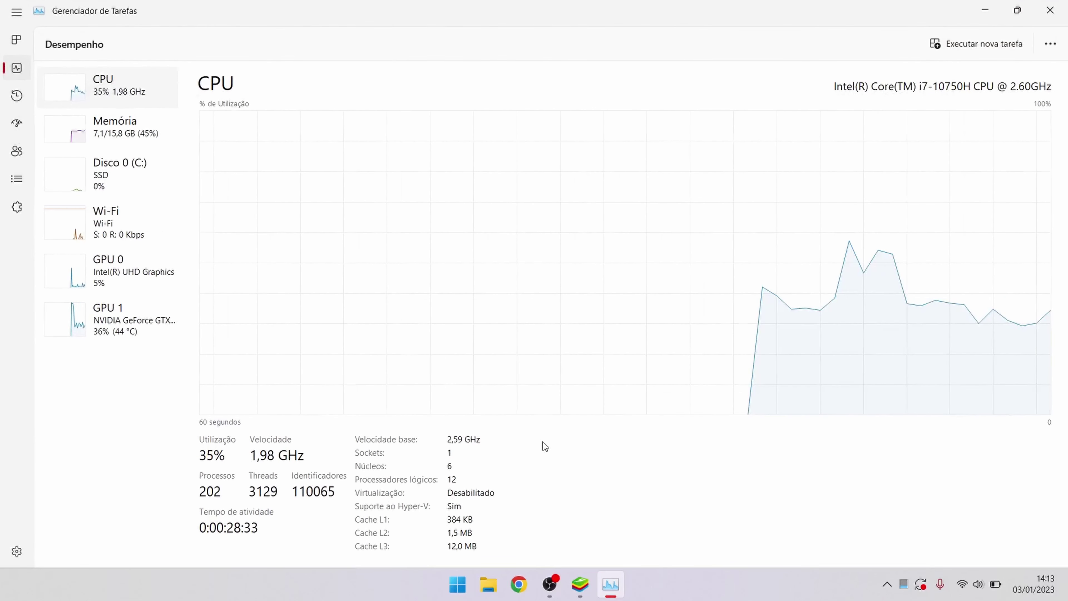
{"action": "left_click", "coordinate": [1015, 18]}
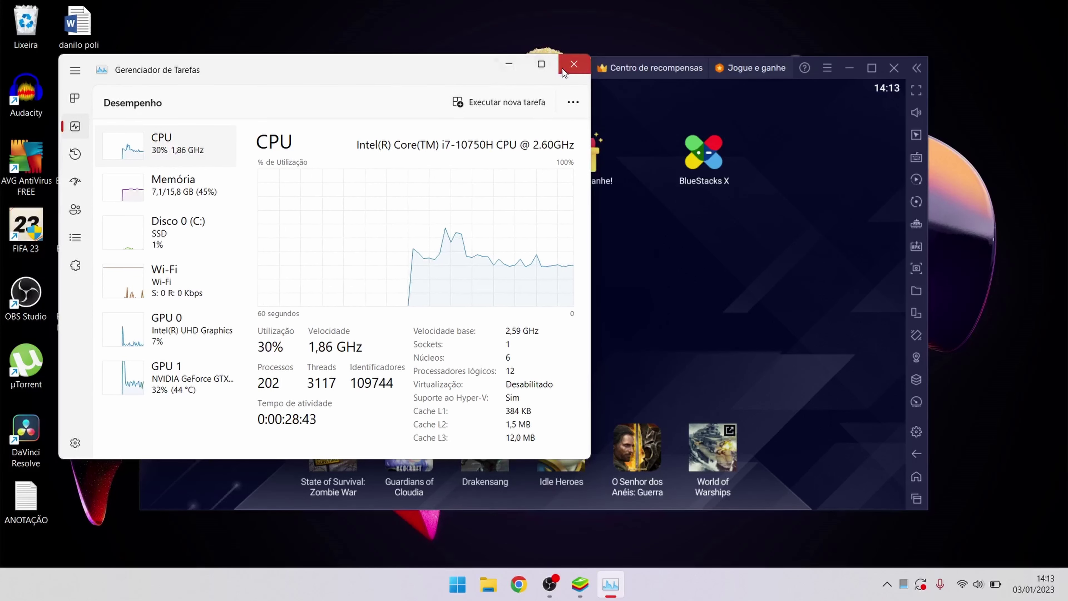
{"action": "left_click", "coordinate": [562, 72]}
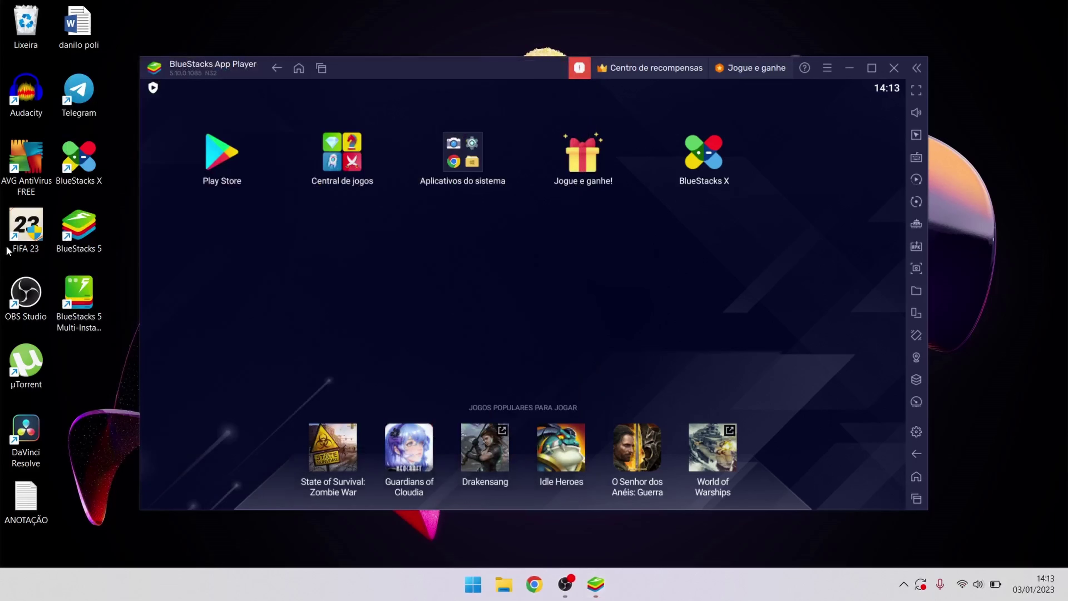
{"action": "left_click_drag", "start_coordinate": [16, 241], "coordinate": [274, 277]}
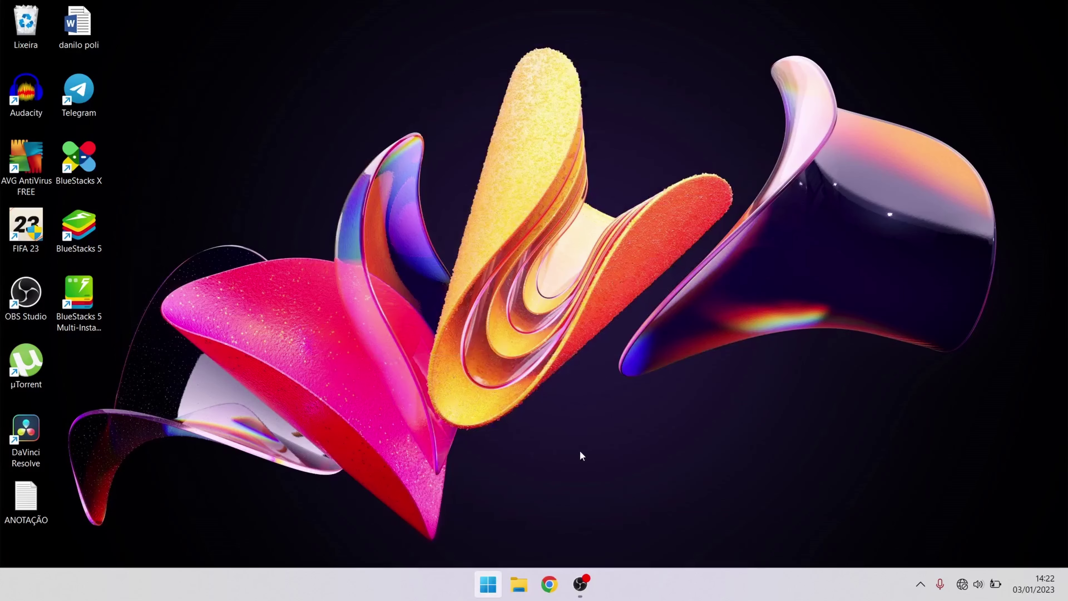
Step: Reopen Gerenciador de Tarefas to recheck the CPU's Virtualização status under Desempenho, and close it
{"action": "left_click", "coordinate": [488, 583]}
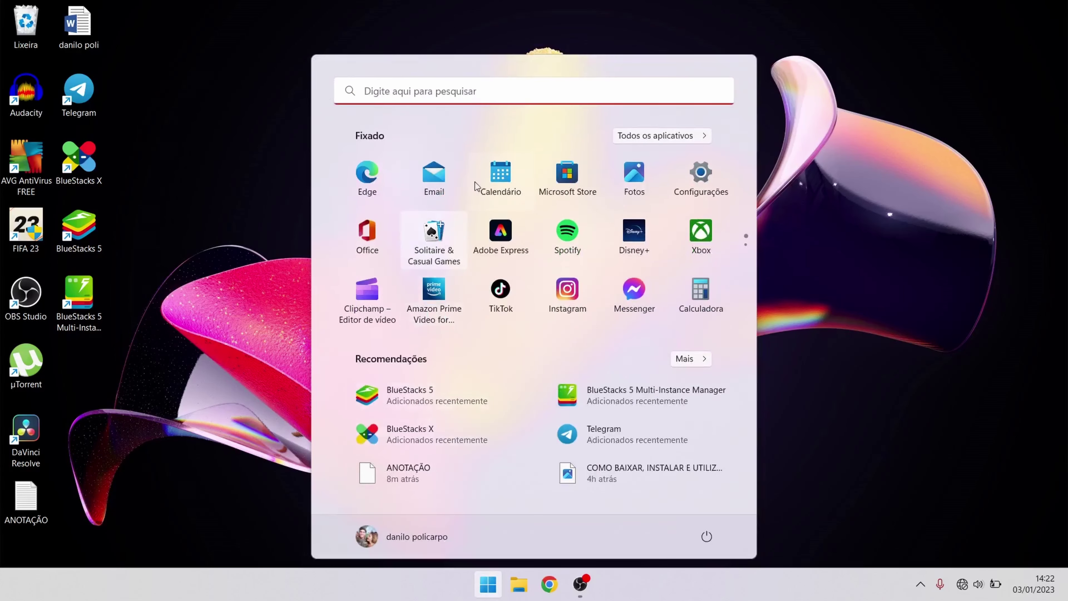
{"action": "type", "text": "ger"}
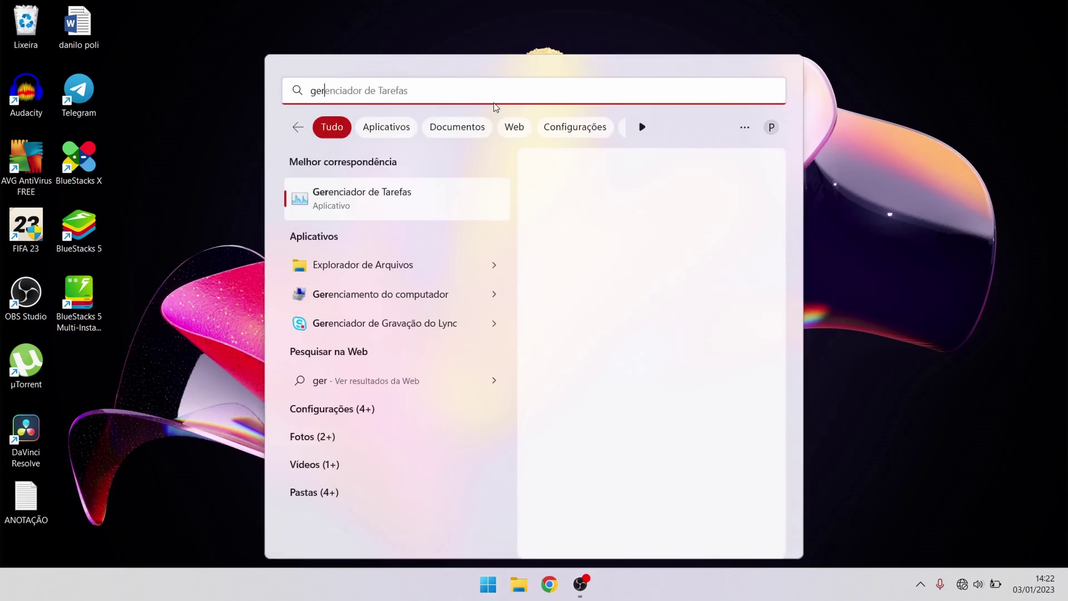
{"action": "left_click", "coordinate": [384, 194]}
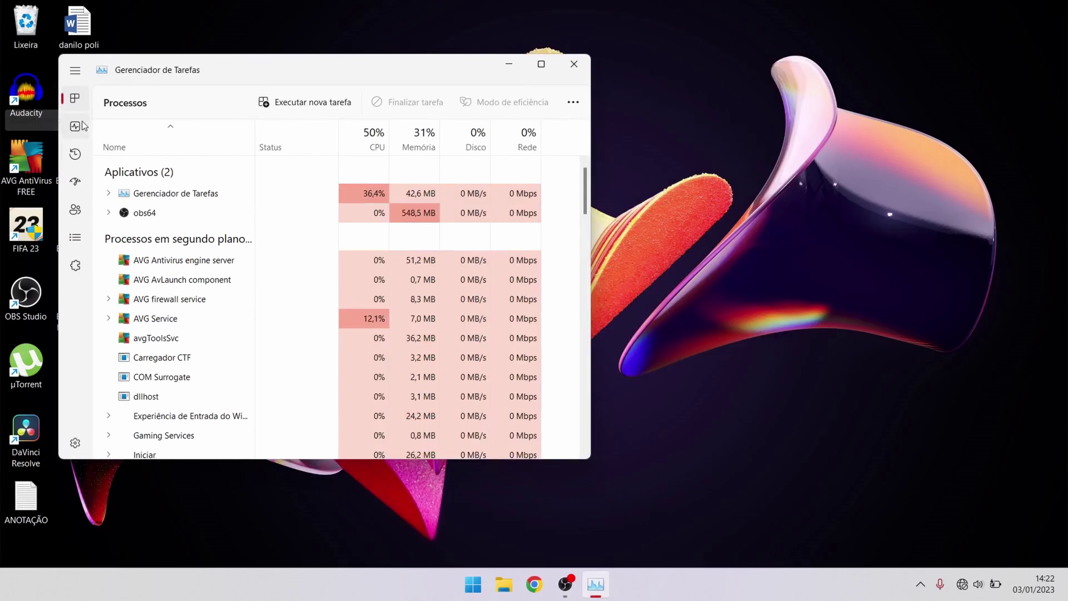
{"action": "left_click", "coordinate": [75, 125]}
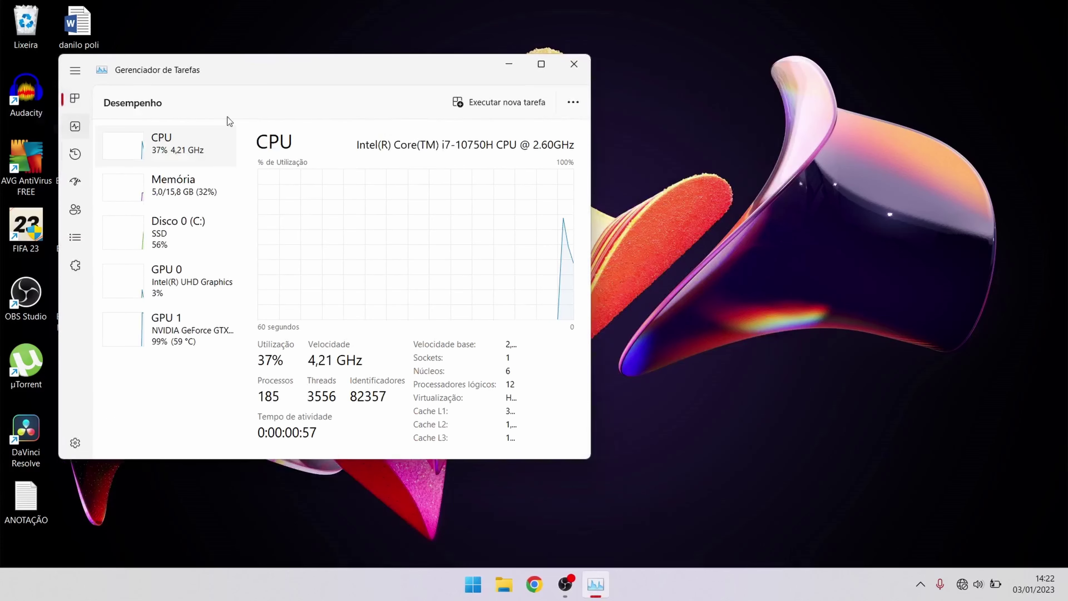
{"action": "left_click", "coordinate": [541, 65]}
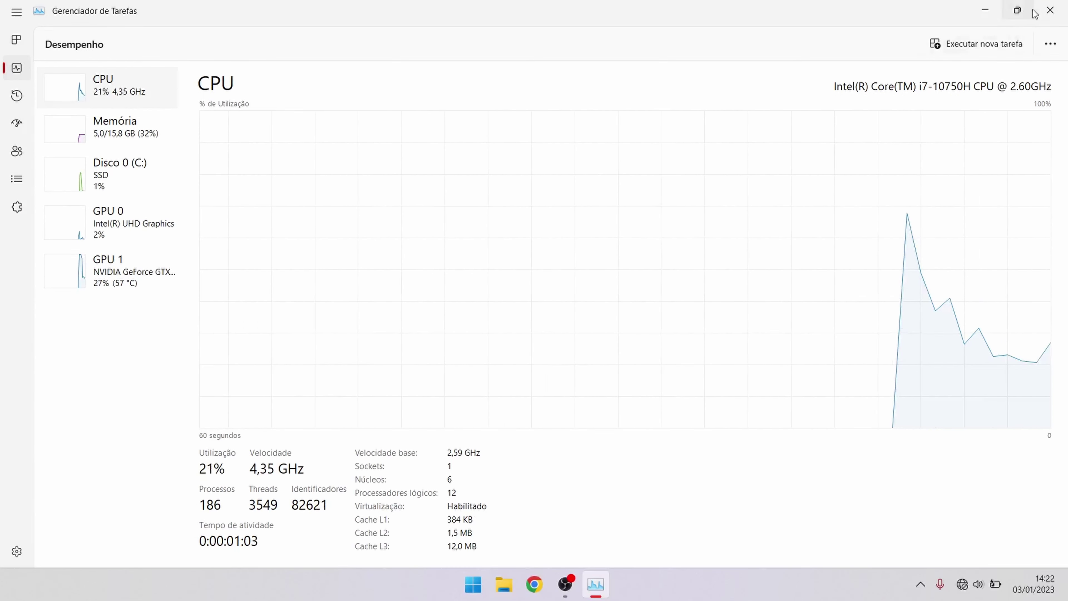
{"action": "left_click", "coordinate": [1050, 13]}
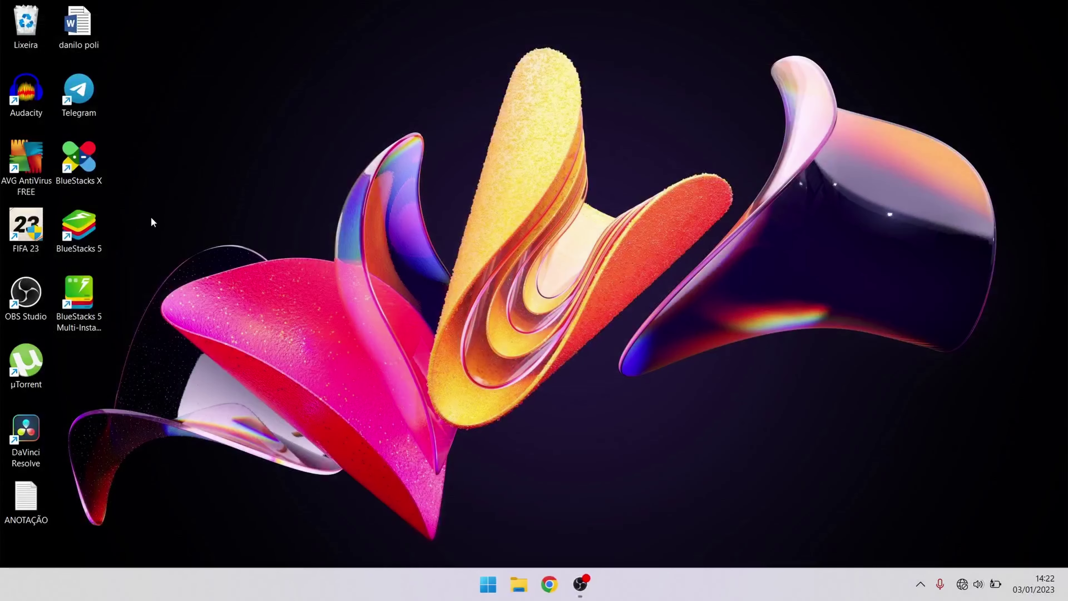
Step: Launch BlueStacks 5 and review the Alocação de CPU options in the performance settings, keeping Alto (4 núcleos)
{"action": "double_click", "coordinate": [93, 231]}
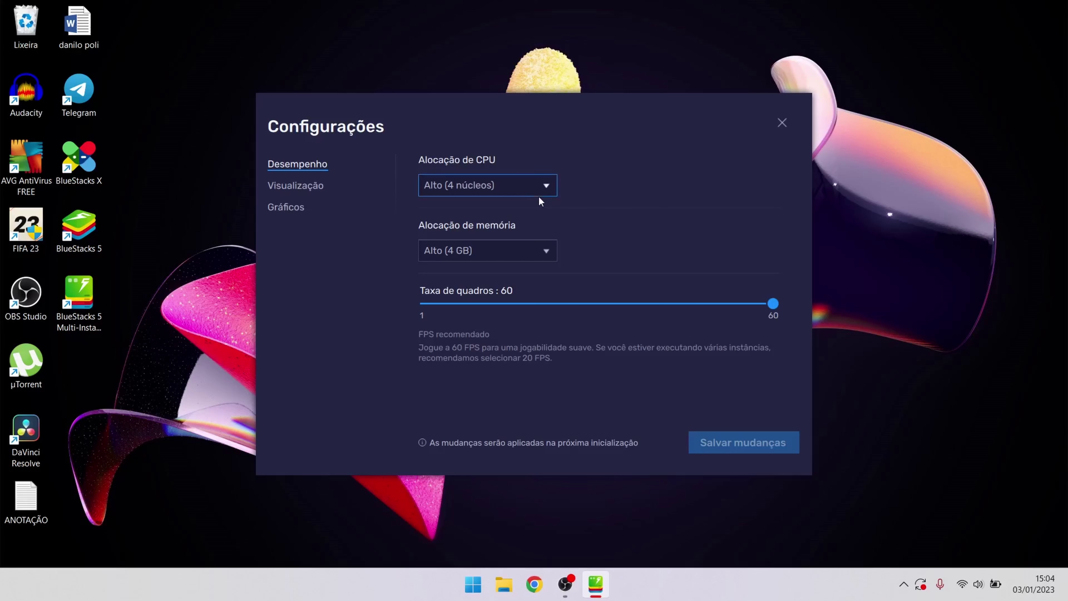
{"action": "left_click", "coordinate": [546, 191]}
{"action": "left_click", "coordinate": [545, 191]}
{"action": "left_click", "coordinate": [543, 192]}
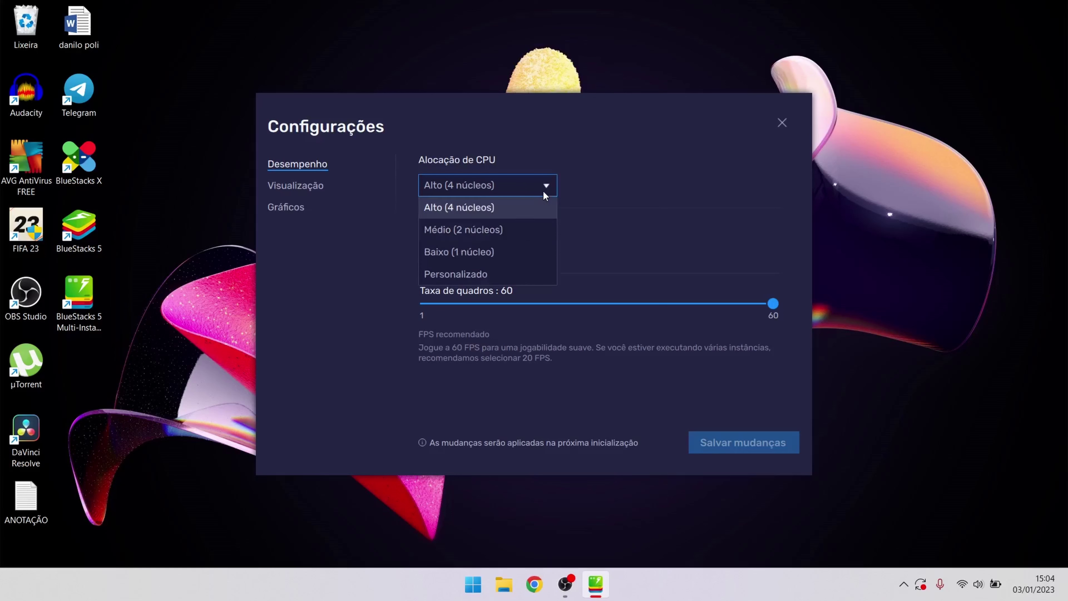
{"action": "left_click", "coordinate": [542, 190]}
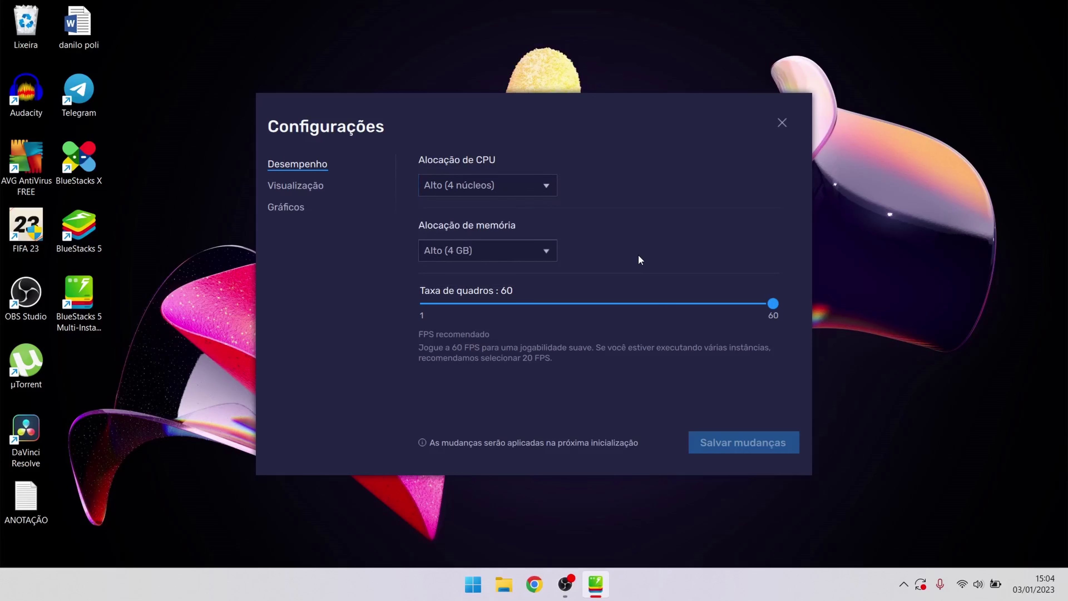